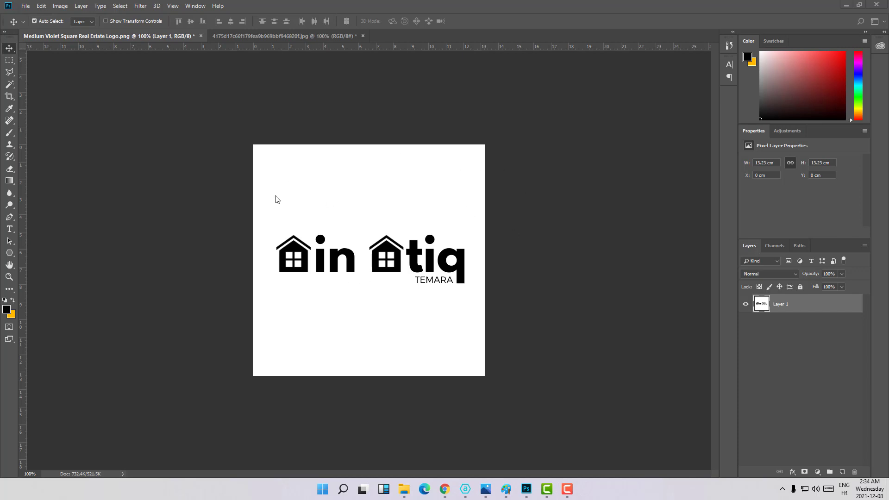
left_click(271, 36)
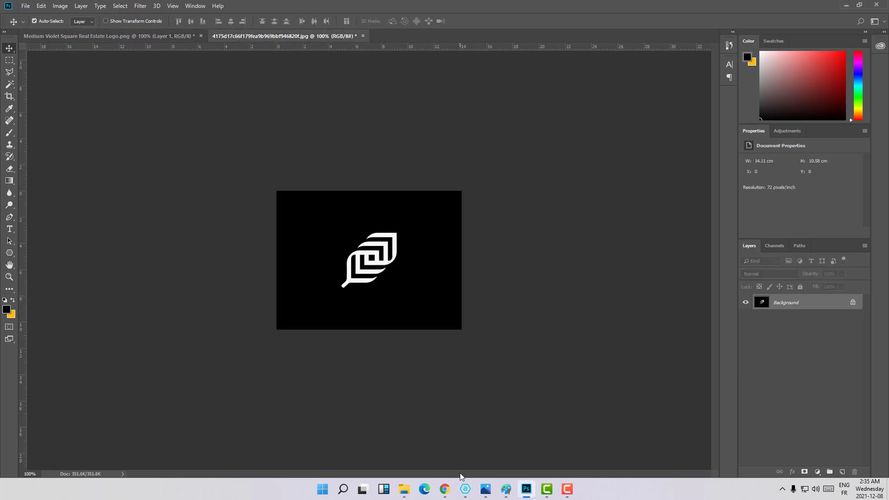
left_click(451, 494)
left_click(445, 490)
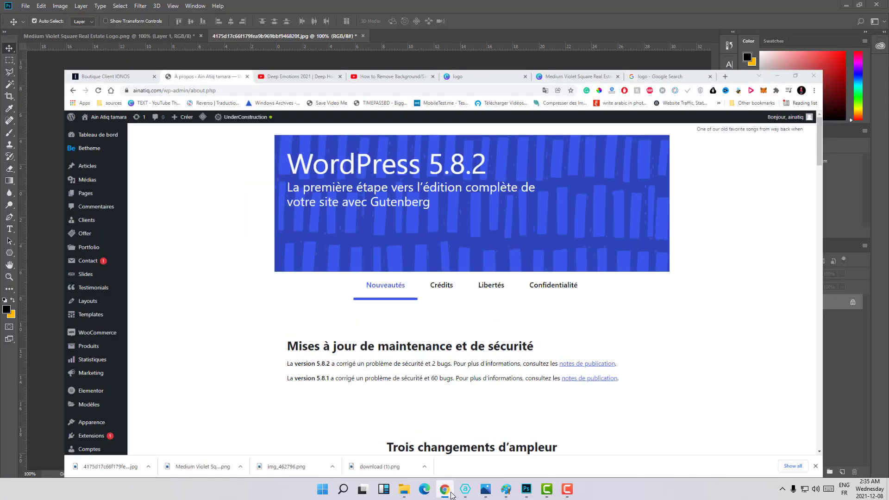
left_click(444, 490)
left_click(451, 494)
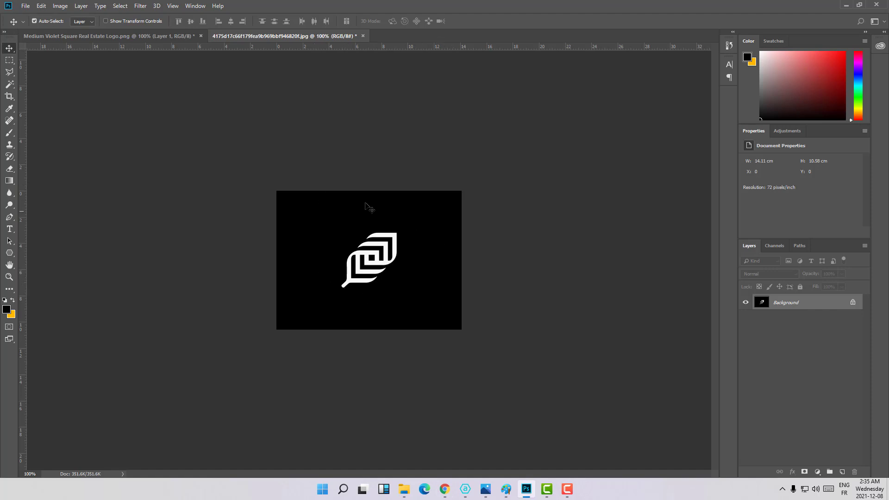
In the Medium Violet Square Real Estate Logo document, duplicate Layer 1 and hide the original layer.
left_click(163, 36)
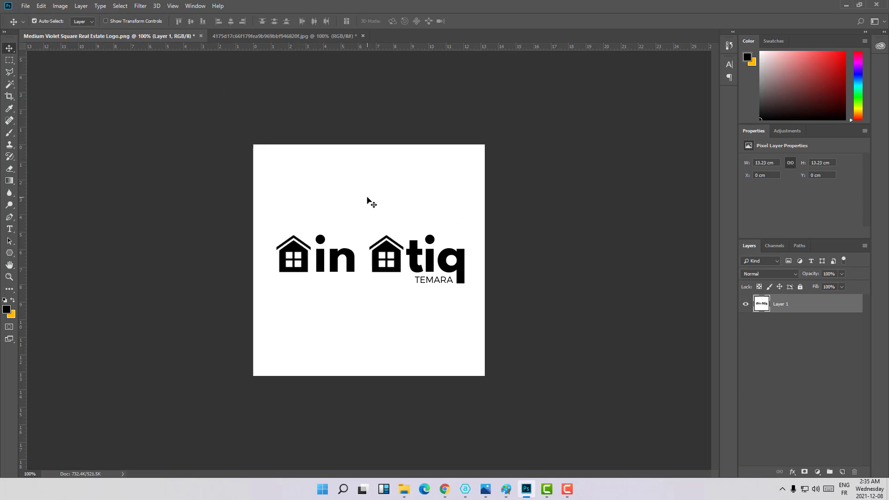
right_click(825, 302)
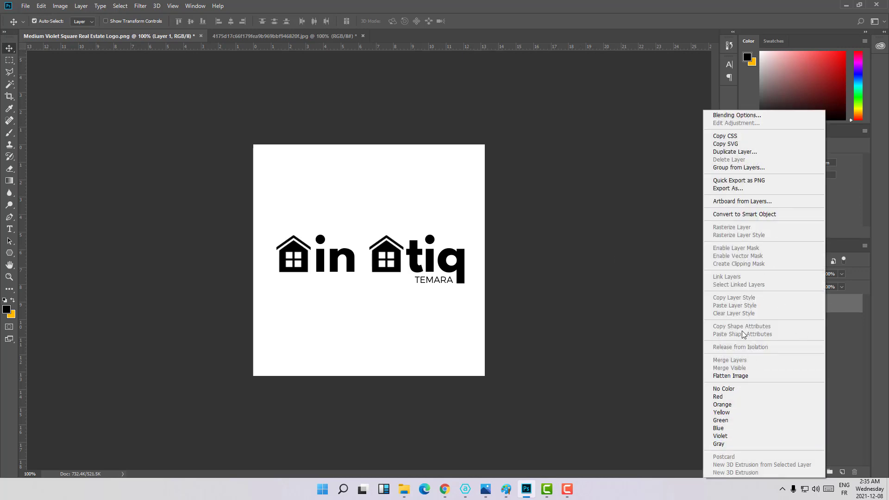
left_click(750, 153)
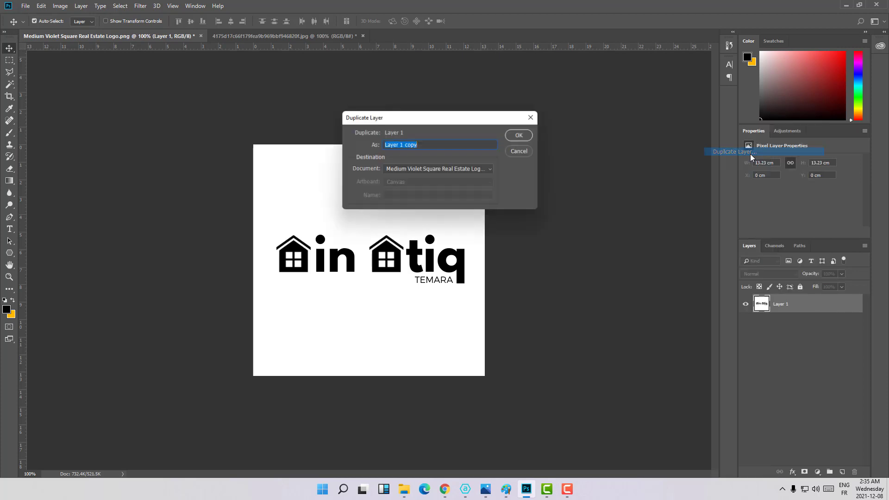
left_click(530, 135)
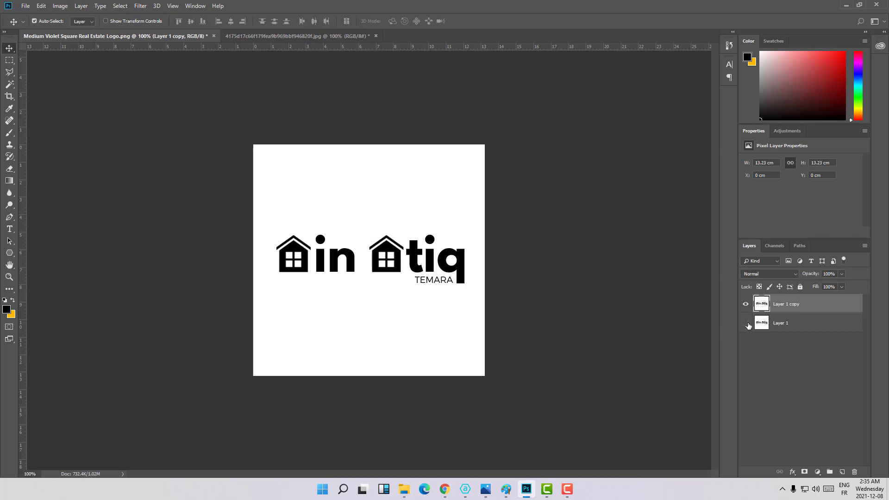
left_click(747, 324)
Select the logo's white background with Color Range at Fuzziness 50 and delete it from the layer copy.
left_click(121, 6)
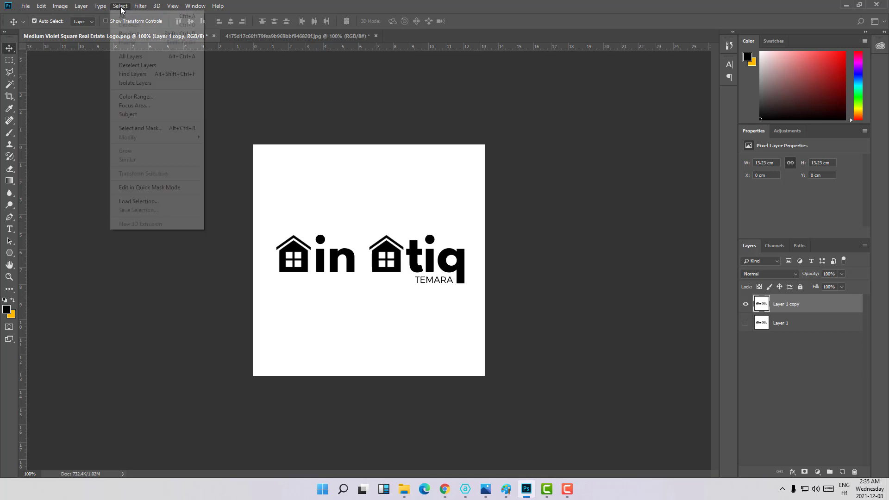
left_click(157, 99)
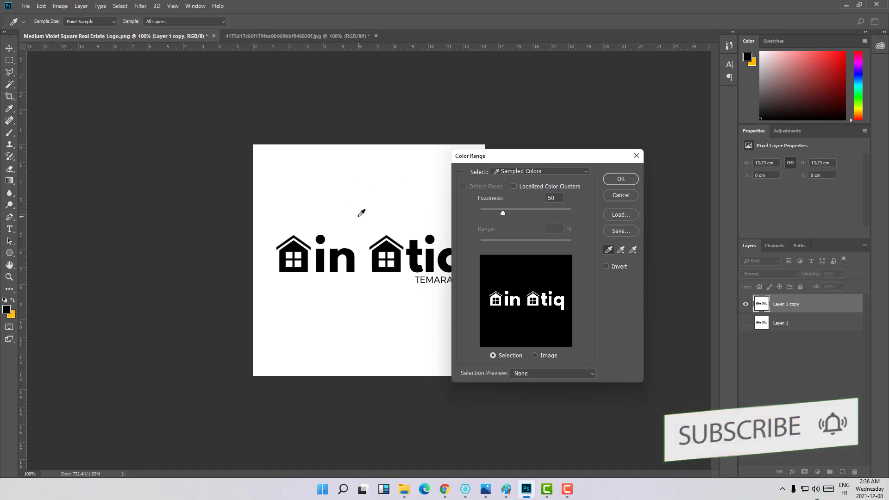
left_click(358, 188)
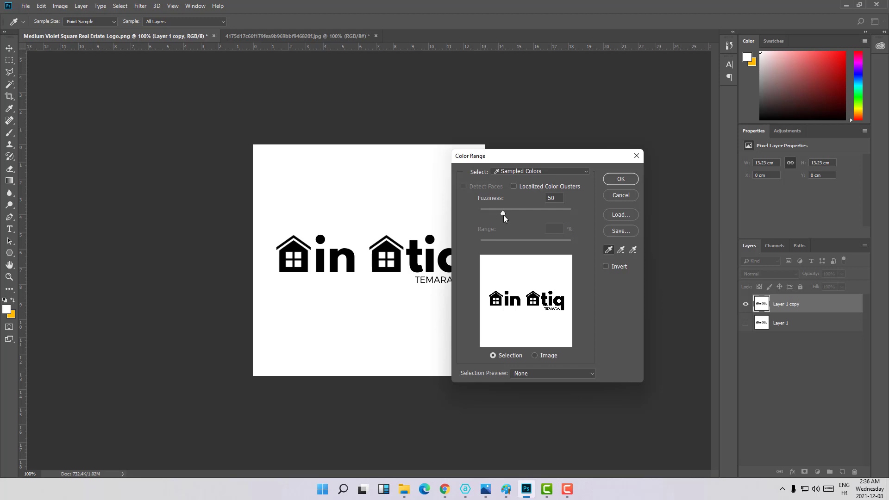
left_click_drag(504, 212, 505, 213)
left_click(621, 179)
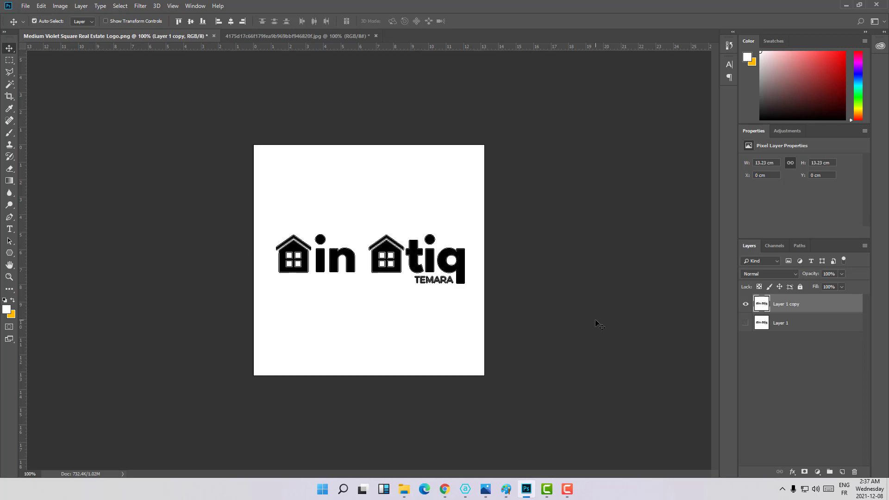
key("Delete")
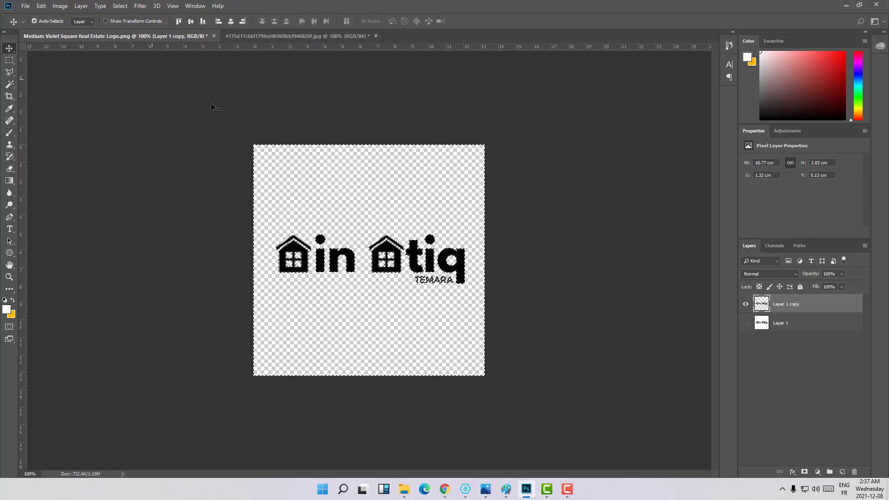
Move the cut-out logo around the transparent canvas without the selection and place it back near the middle.
mouse_move(383, 252)
left_mouse_down()
mouse_move(422, 227)
mouse_move(391, 255)
left_mouse_up()
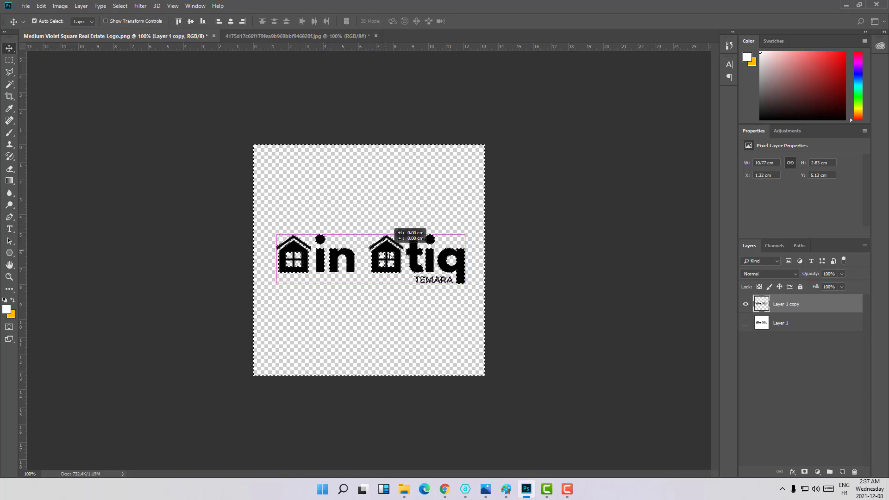
left_click_drag(389, 174, 350, 237)
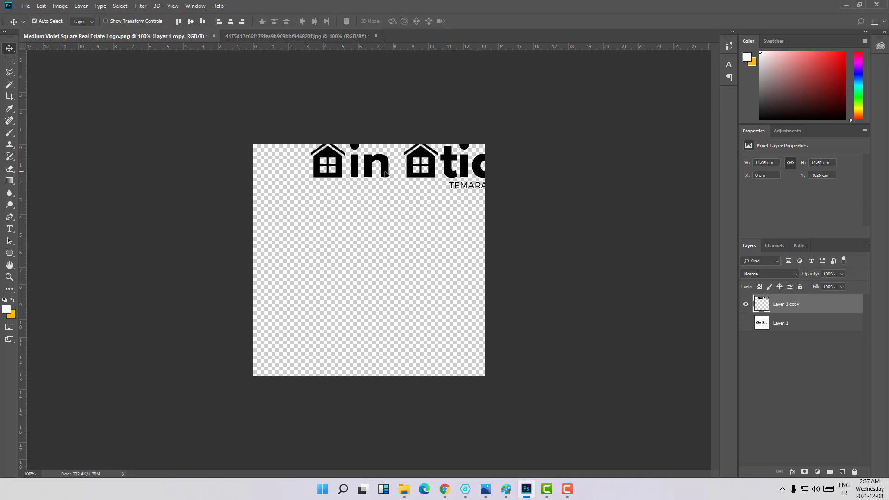
left_click_drag(383, 170, 375, 196)
left_click_drag(354, 164, 335, 181)
left_click(533, 296)
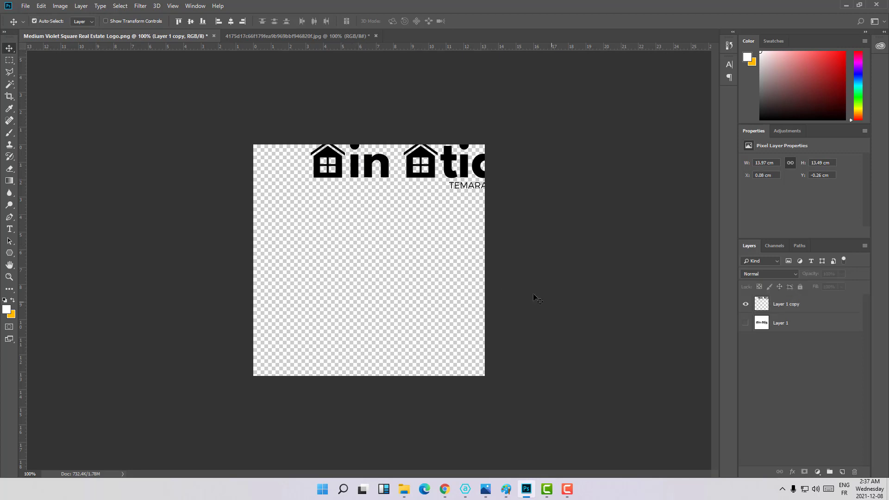
left_click(791, 326)
left_click(786, 307)
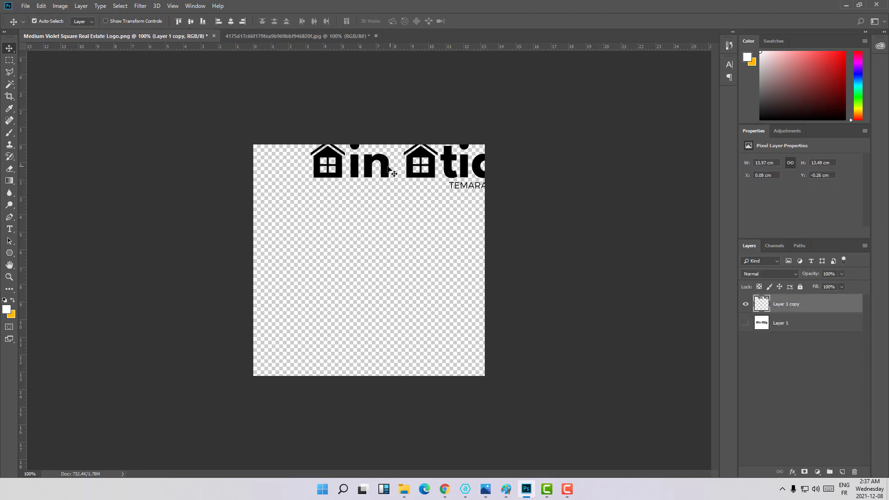
left_click_drag(388, 170, 353, 266)
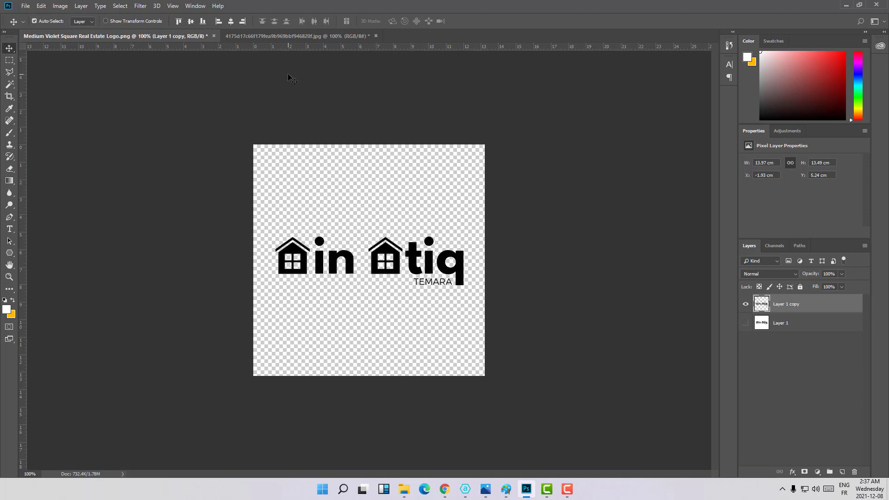
Switch to the white leaf logo document and duplicate its Background layer.
left_click(293, 35)
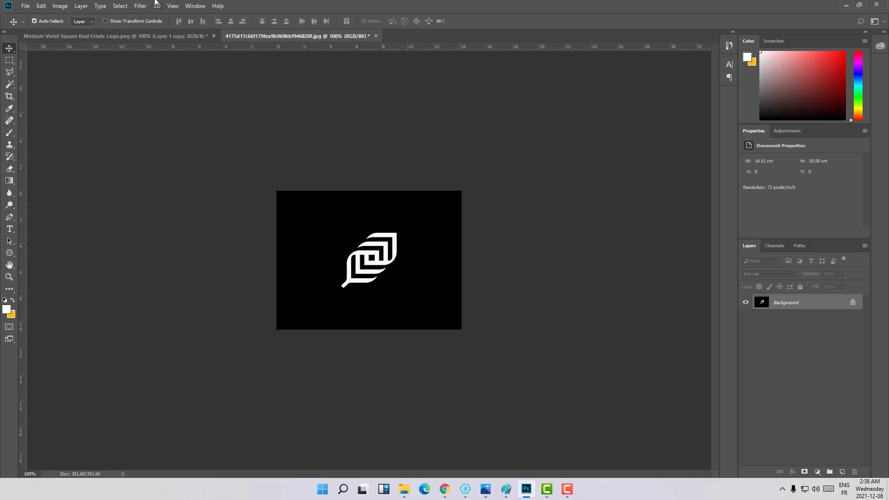
left_click(118, 6)
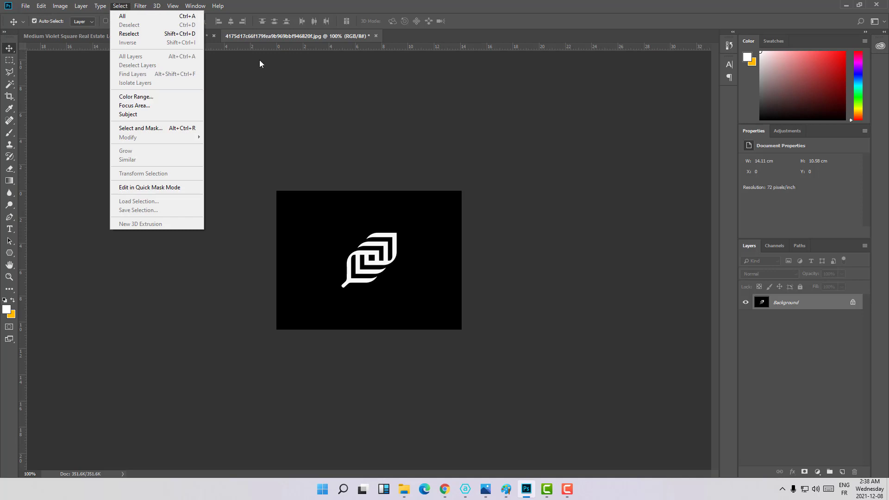
left_click(318, 101)
right_click(780, 304)
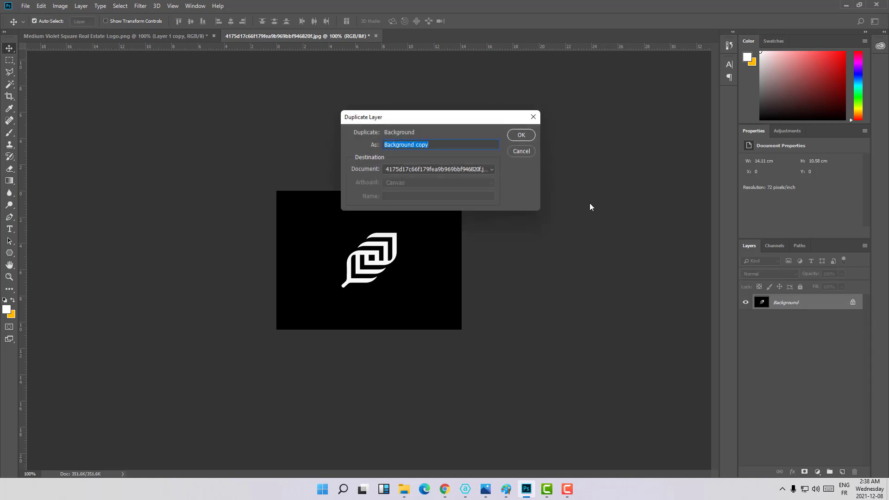
left_click(518, 136)
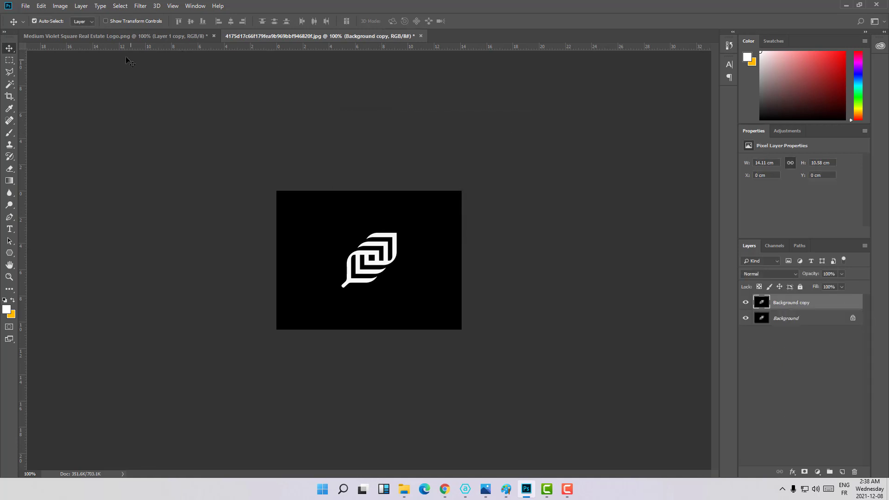
Select the leaf logo's black background with Color Range at Fuzziness 60 and delete it from the Background copy layer.
left_click(119, 6)
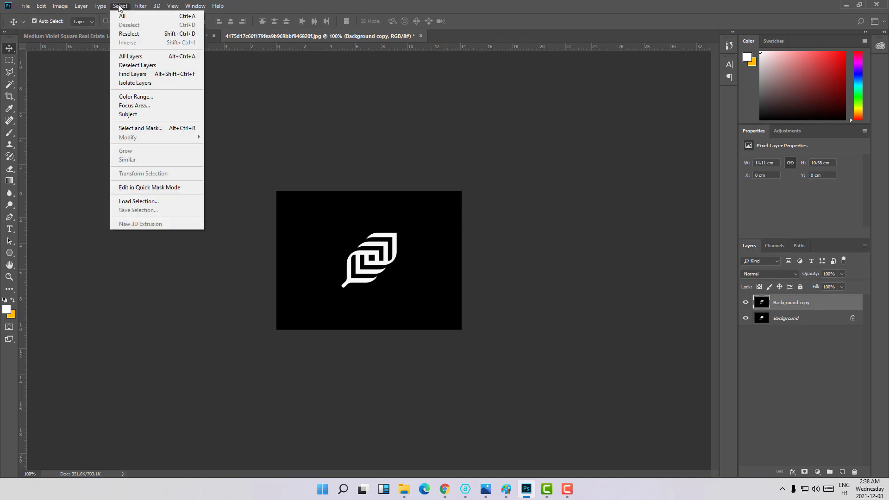
left_click(146, 96)
left_click(405, 211)
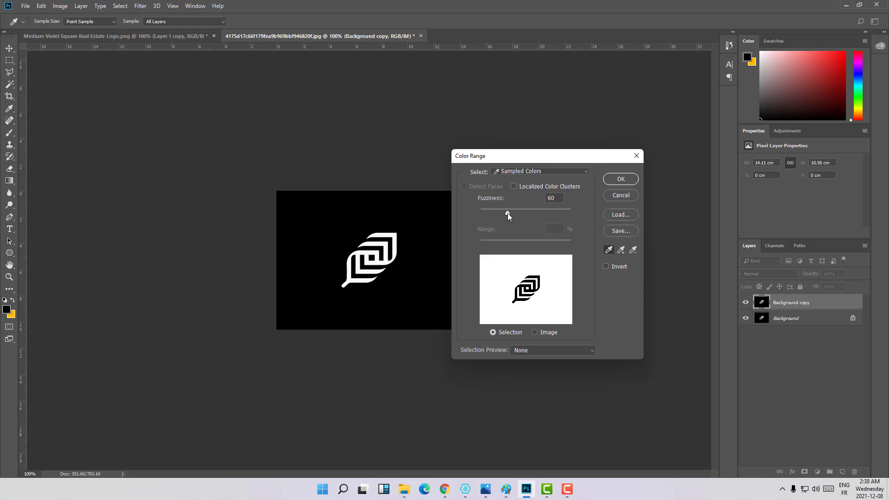
left_click_drag(507, 212, 509, 212)
left_click(621, 179)
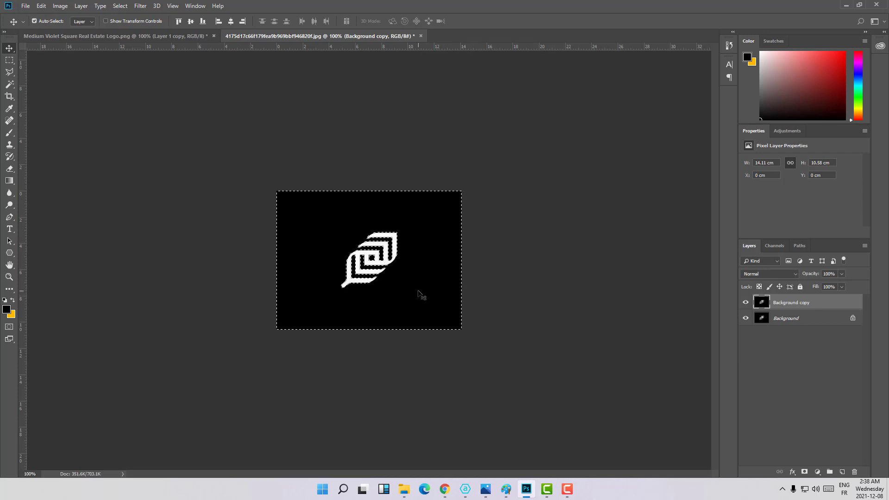
key("Delete")
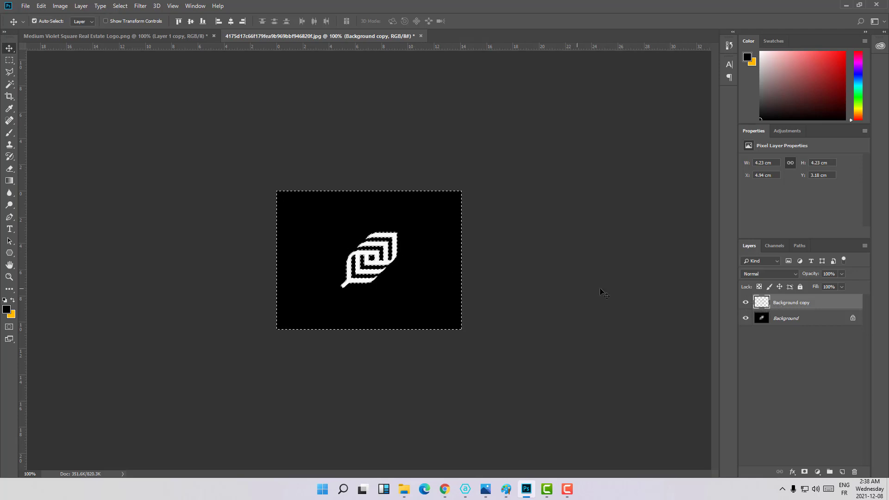
Hide the original Background layer, and nudge the cut-out leaf slightly left before clearing the selection.
left_click(746, 319)
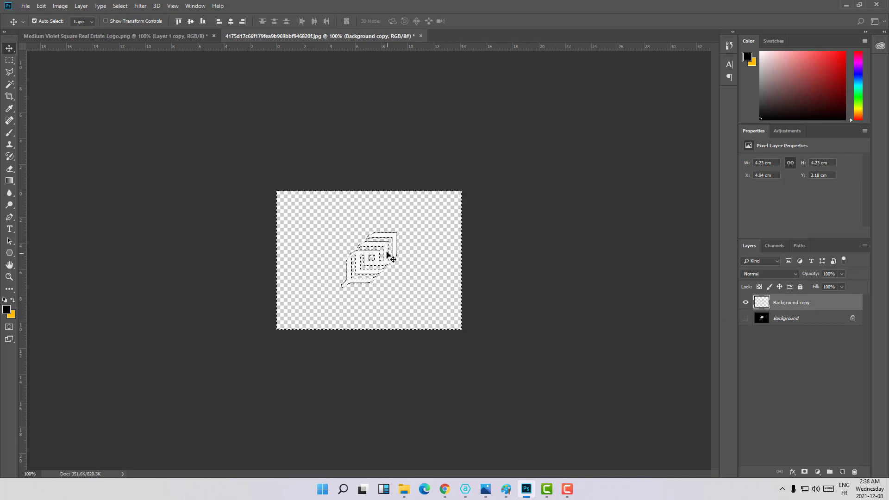
mouse_move(385, 253)
left_mouse_down()
mouse_move(400, 232)
mouse_move(383, 227)
mouse_move(348, 247)
mouse_move(371, 282)
mouse_move(384, 254)
left_mouse_up()
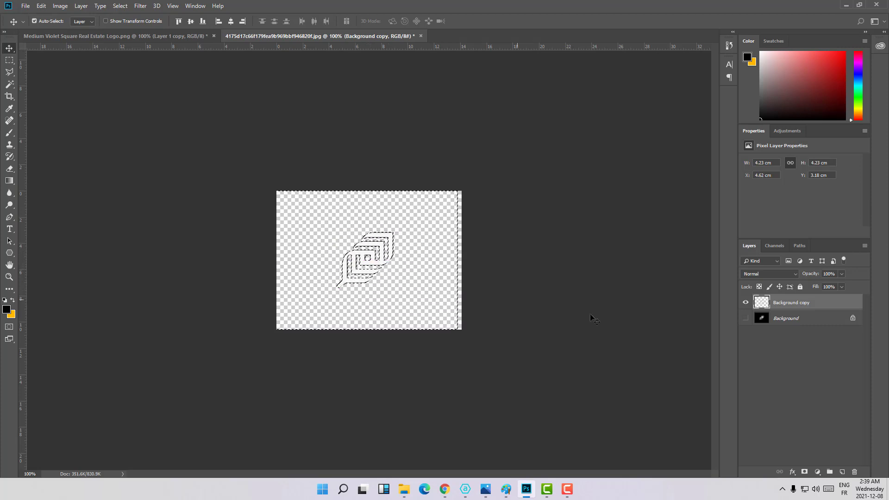
left_click(816, 345)
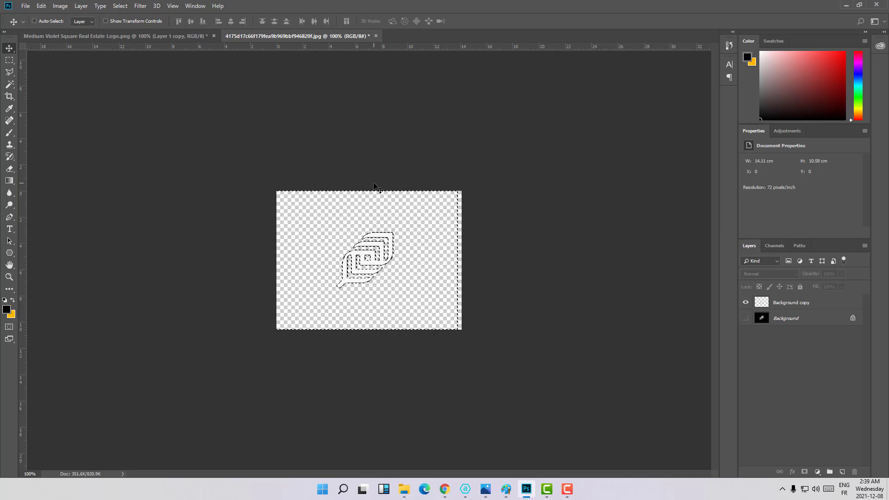
key("ctrl+d")
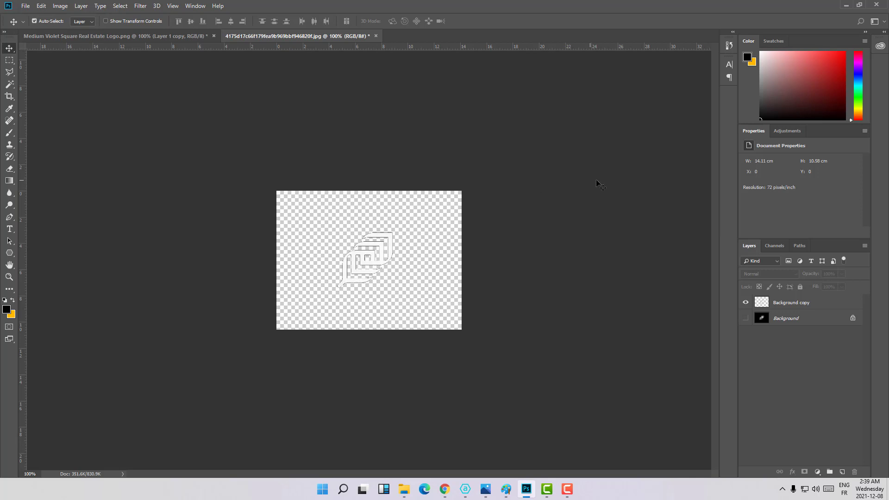
Add a Color Overlay effect to the Background copy layer in its layer style.
left_click(838, 305)
double_click(836, 302)
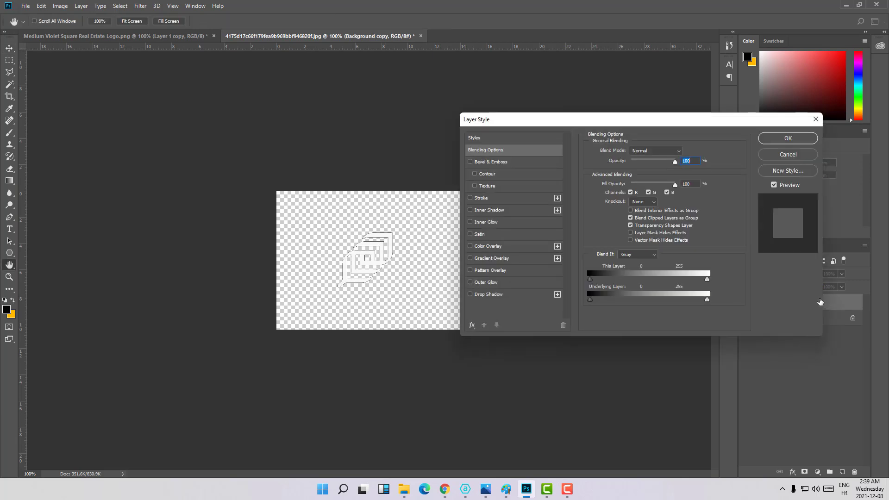
left_click_drag(609, 120, 663, 144)
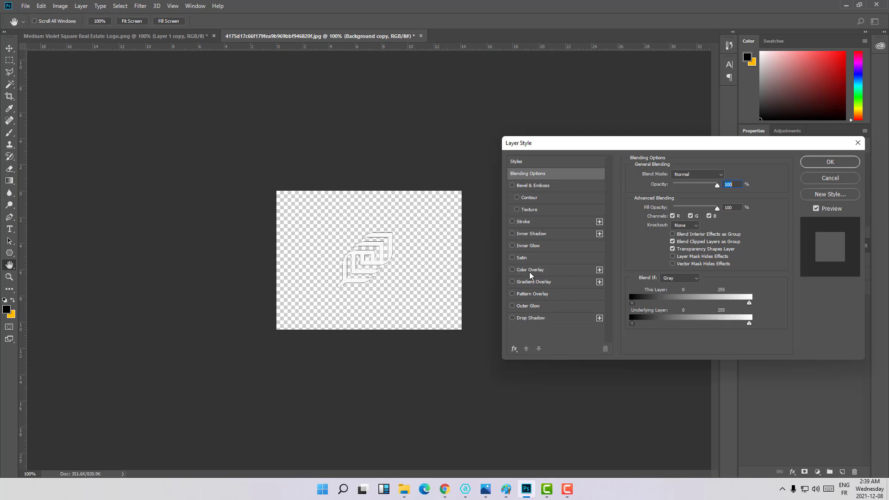
left_click(545, 272)
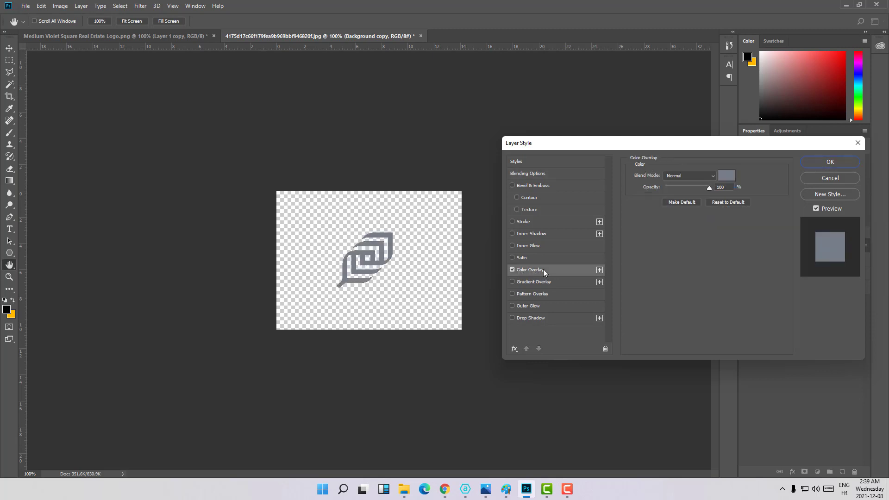
Try a few overlay colours for the leaf and settle on black (000000).
left_click(728, 177)
mouse_move(722, 218)
left_mouse_down()
mouse_move(725, 182)
mouse_move(722, 238)
left_mouse_up()
left_click(776, 159)
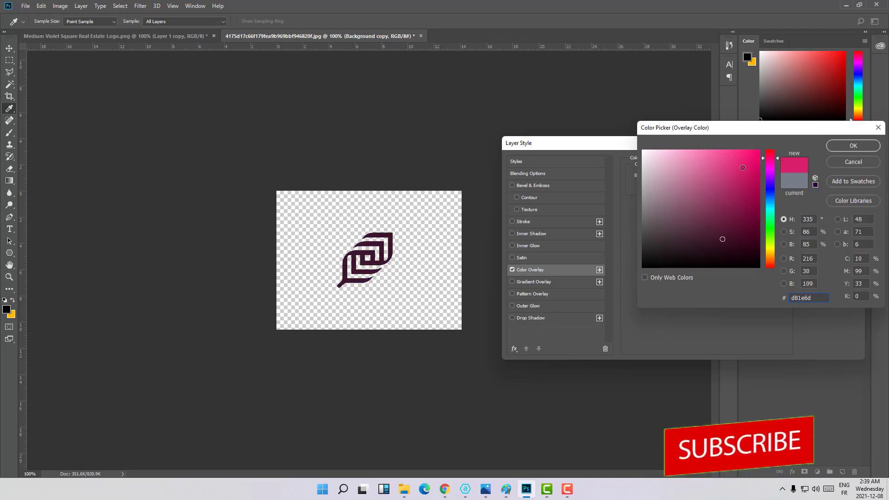
left_click(733, 159)
mouse_move(684, 214)
left_mouse_down()
mouse_move(678, 187)
mouse_move(665, 268)
left_mouse_up()
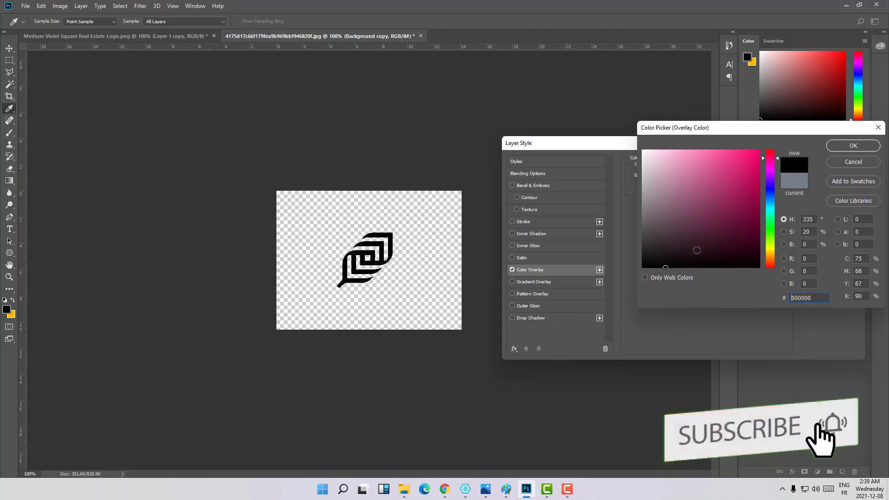
left_click(841, 149)
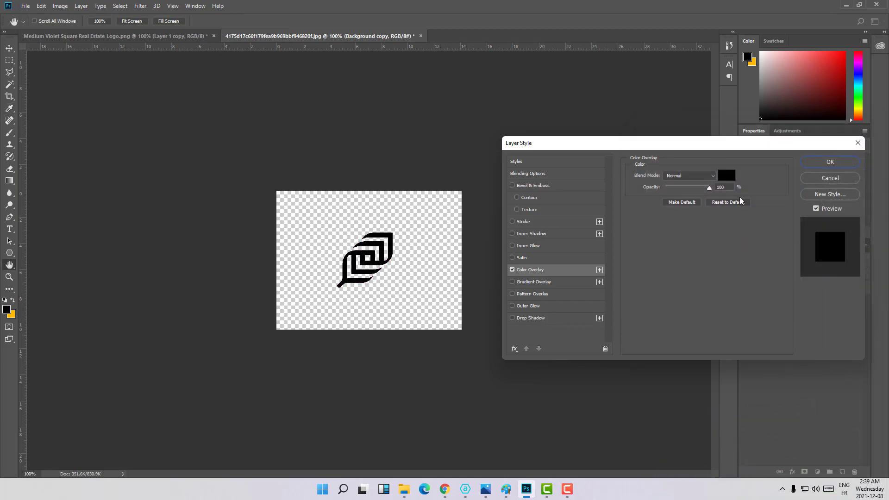
Apply the black Color Overlay and move the leaf to the canvas's lower-left area, at about X 1.48 cm, Y 5.57 cm.
left_click(829, 166)
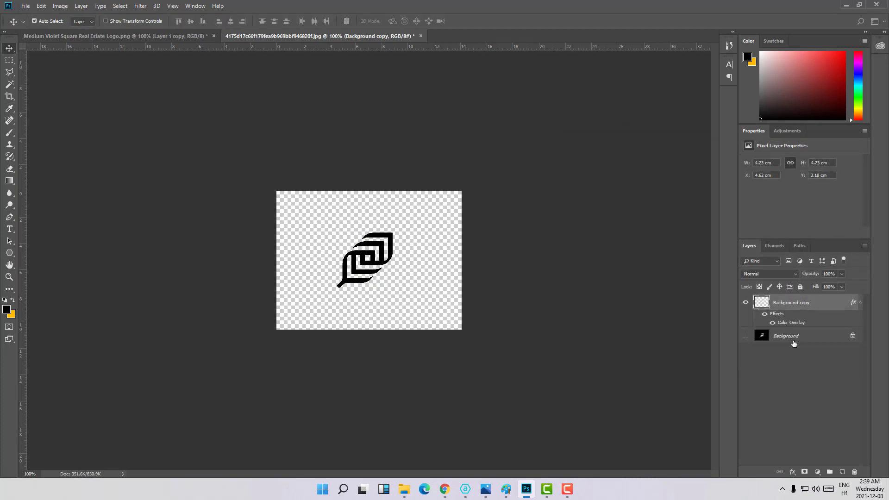
left_click_drag(381, 257, 411, 260)
left_click_drag(364, 259, 327, 291)
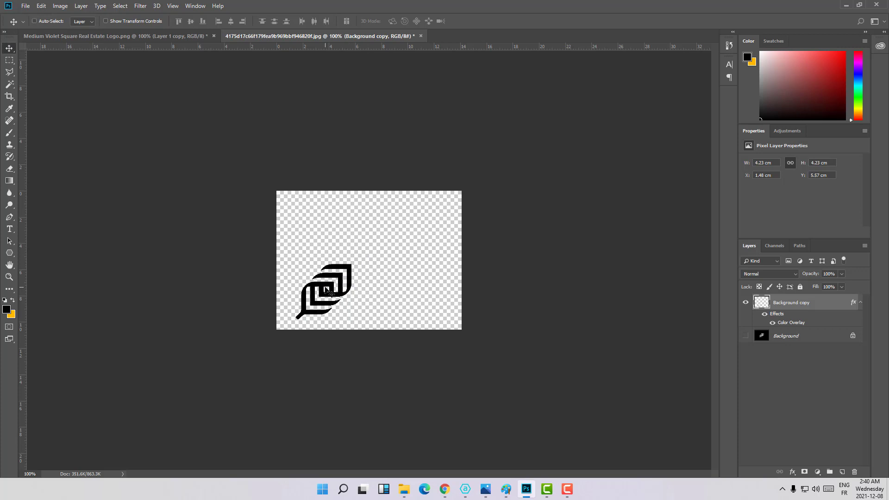
Make an enlarged duplicate of the leaf layer with Free Transform, scaled proportionally to about 8.82 cm wide and high.
key("ctrl+t")
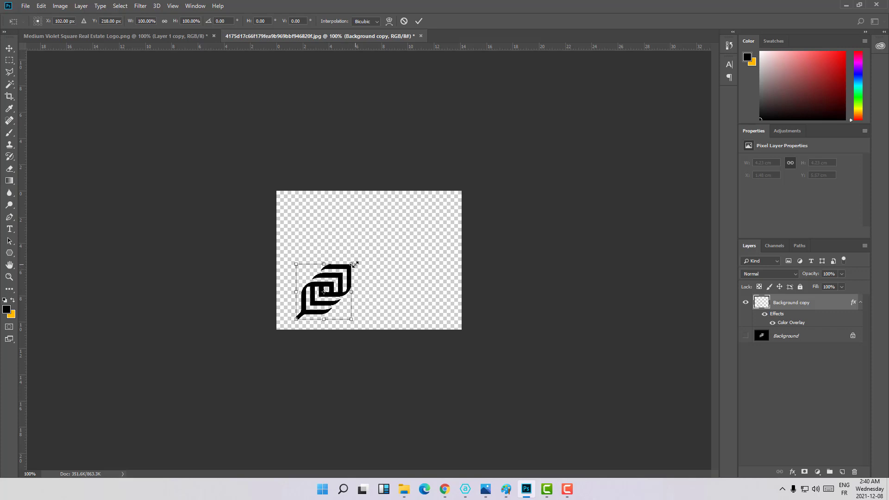
left_click_drag(352, 263, 440, 232)
left_click(419, 22)
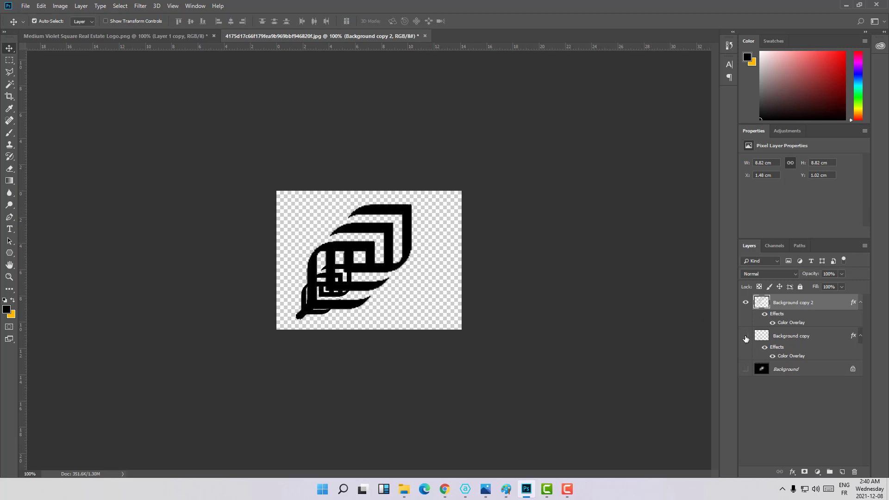
Hide the smaller leaf's Background copy layer, shift the enlarged leaf slightly right to centre it on the canvas, and deselect the layer.
left_click(745, 335)
left_click_drag(389, 265, 404, 263)
left_click(582, 279)
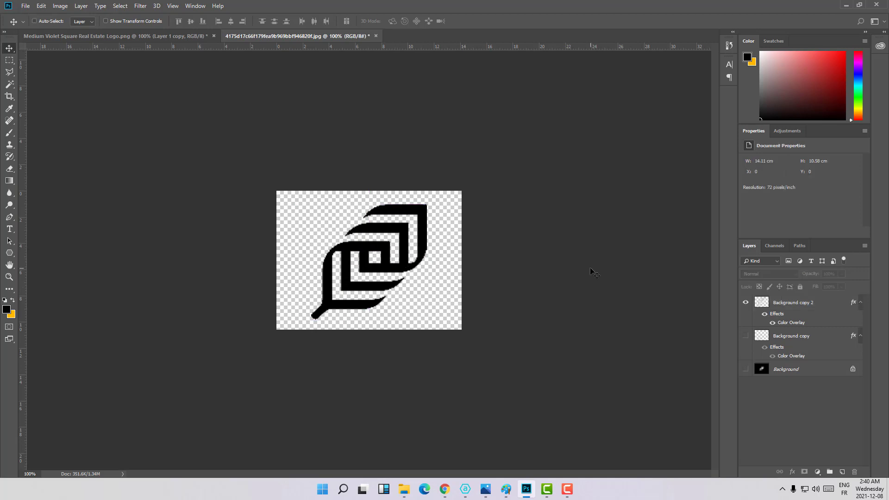
Switch to the Medium Violet Square Real Estate Logo.png document to view its cut-out logo.
key("ctrl+minus")
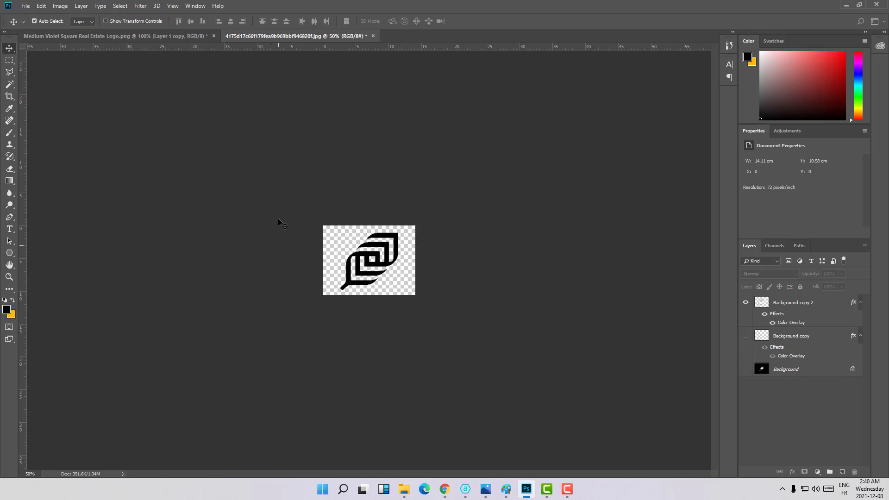
left_click(192, 40)
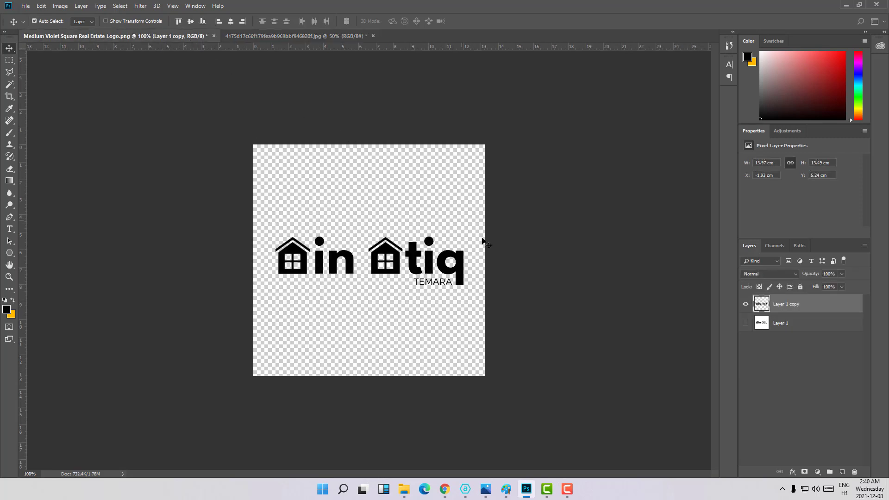